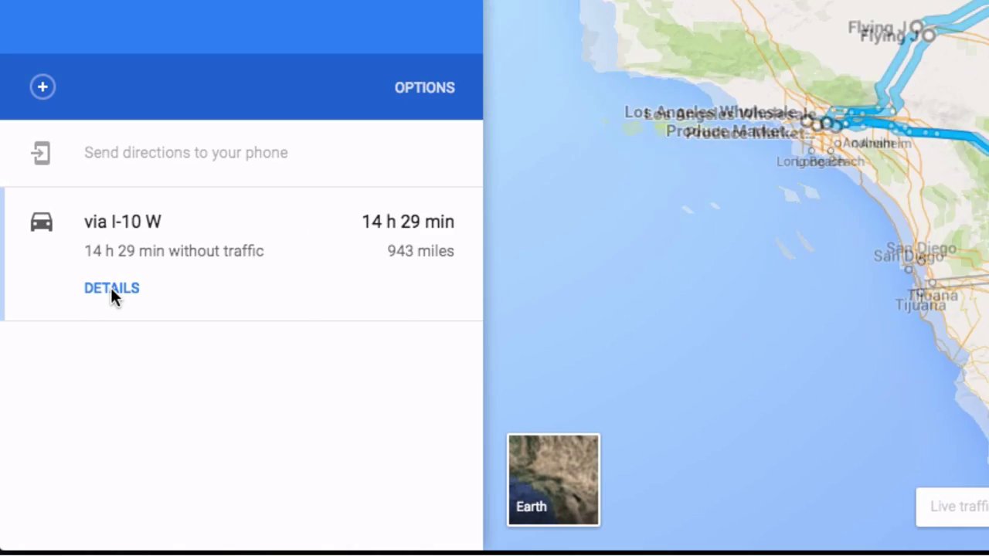
Step: Show the via I-10 W route's leg-by-leg directions, Heartland Express to Wine Warehouse at 5 h 27 min (364 mi)
click(48, 476)
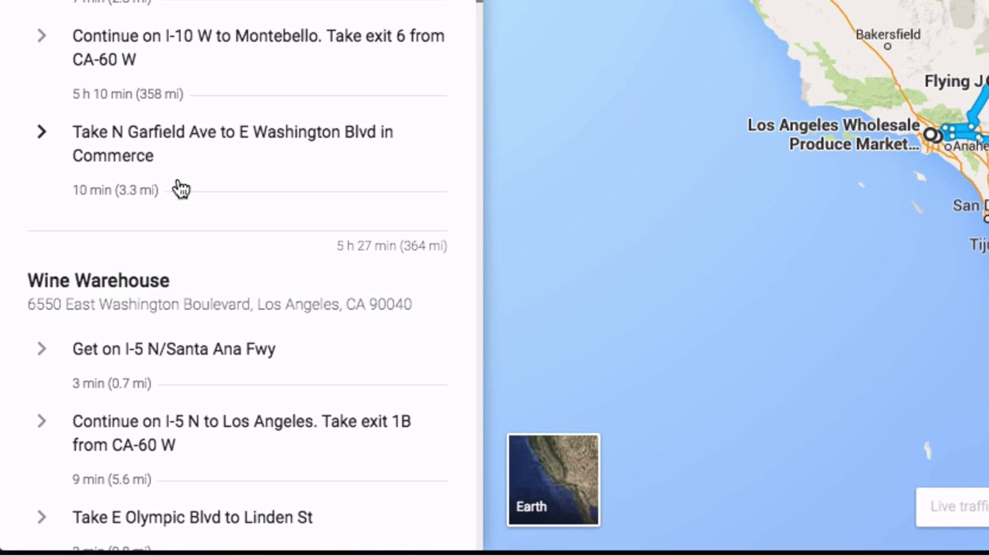
scroll(178, 189, down, 2)
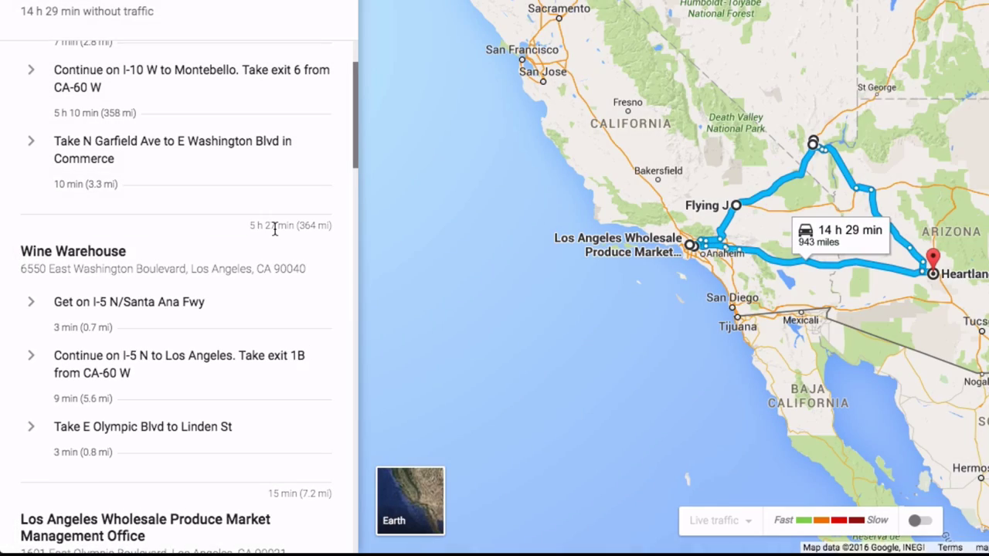
scroll(274, 228, down, 4)
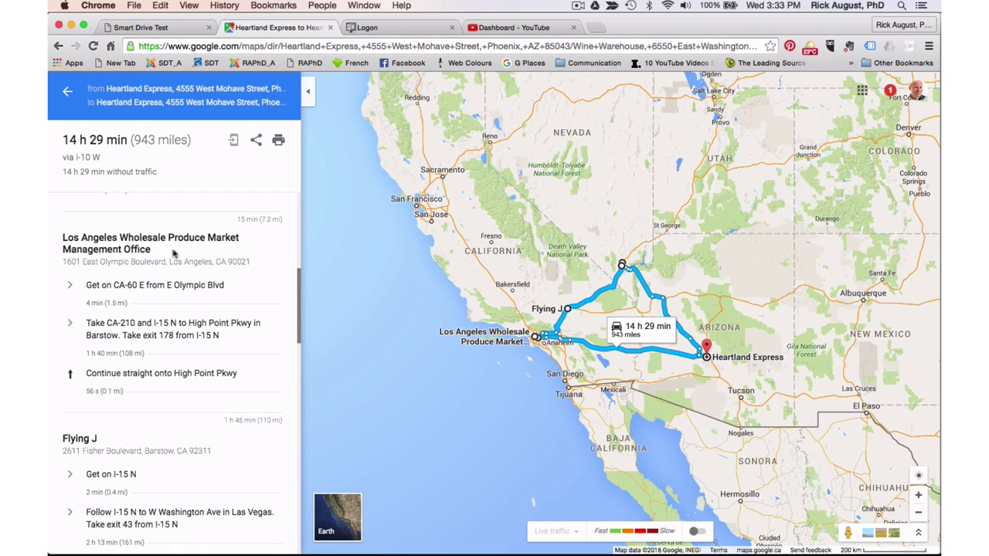
scroll(206, 308, down, 1)
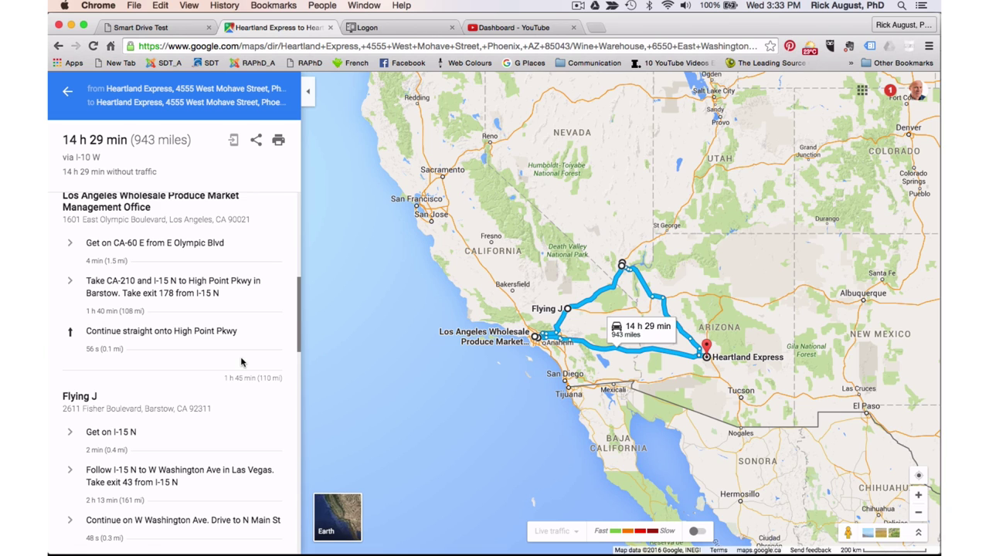
scroll(241, 362, up, 5)
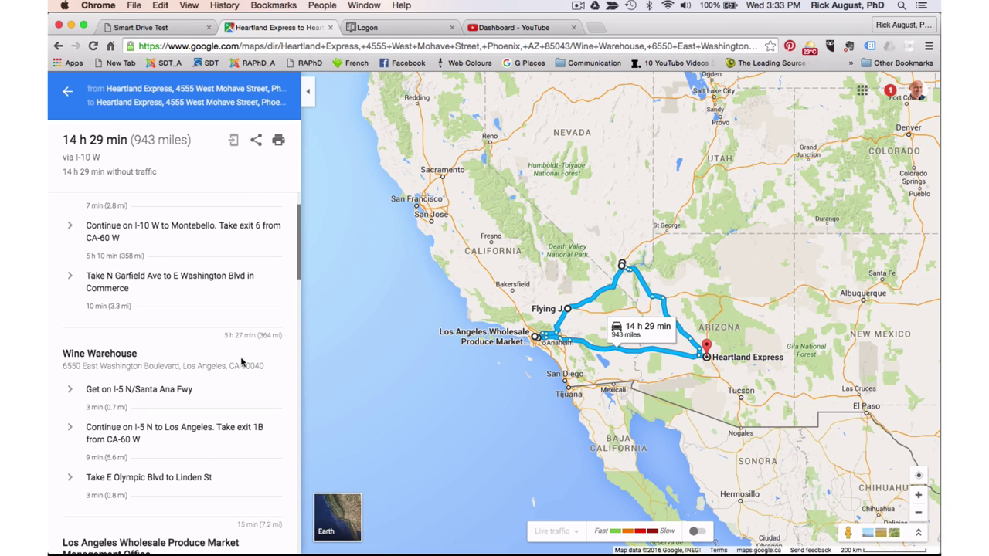
scroll(241, 362, down, 1)
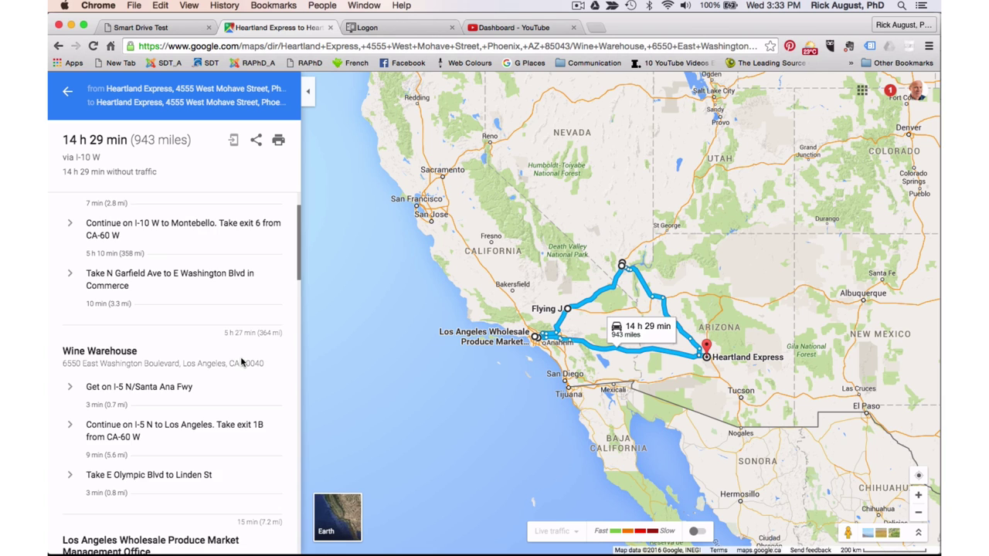
scroll(241, 362, down, 2)
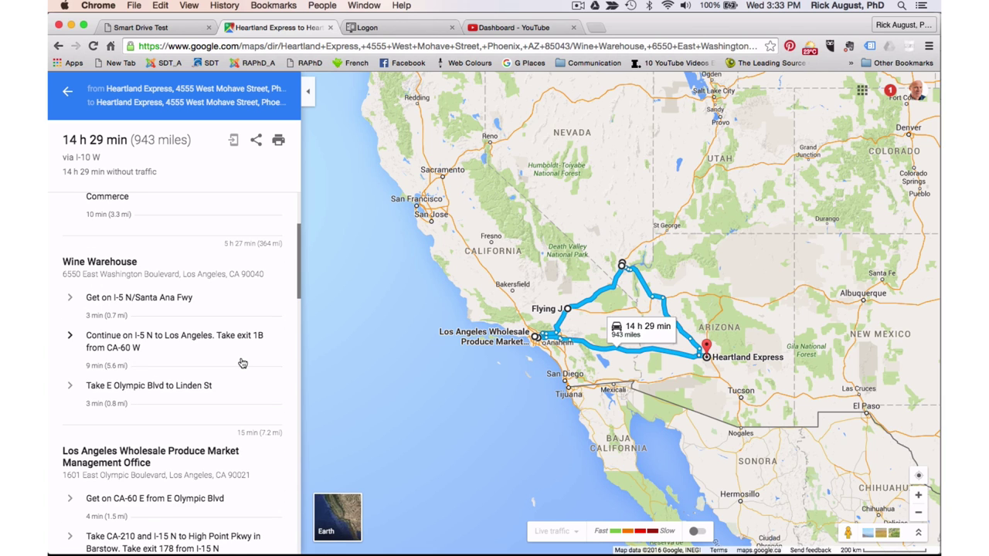
scroll(242, 363, up, 2)
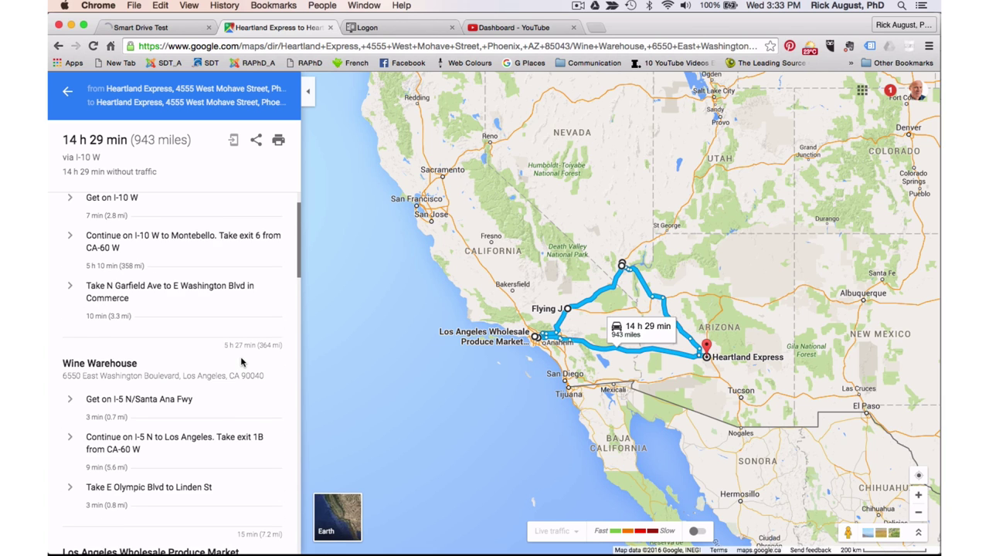
scroll(242, 363, down, 1)
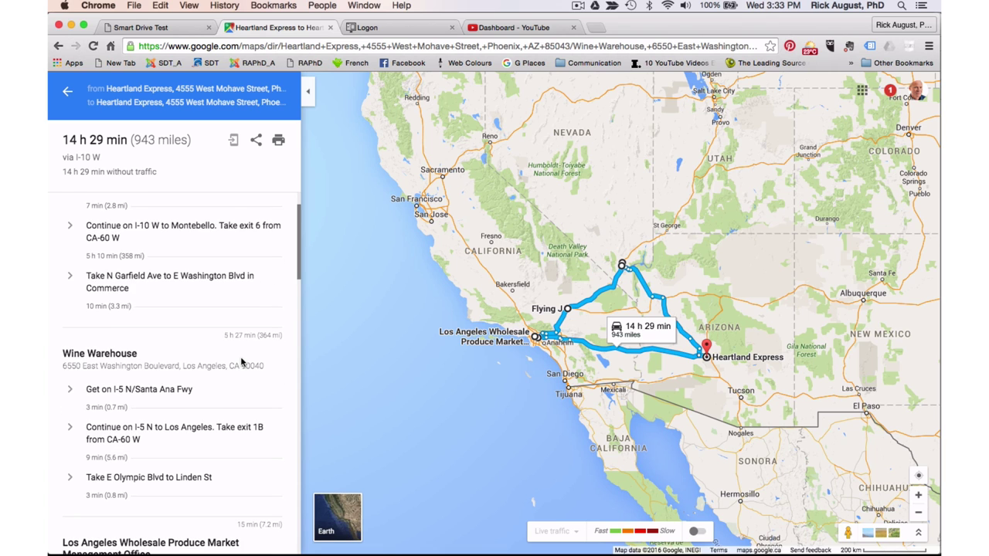
scroll(242, 362, down, 4)
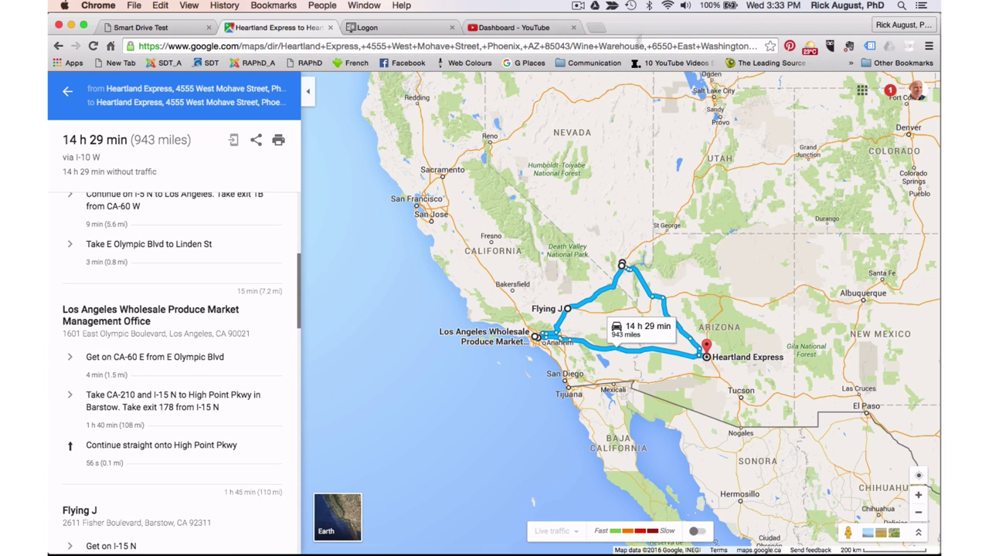
click(577, 7)
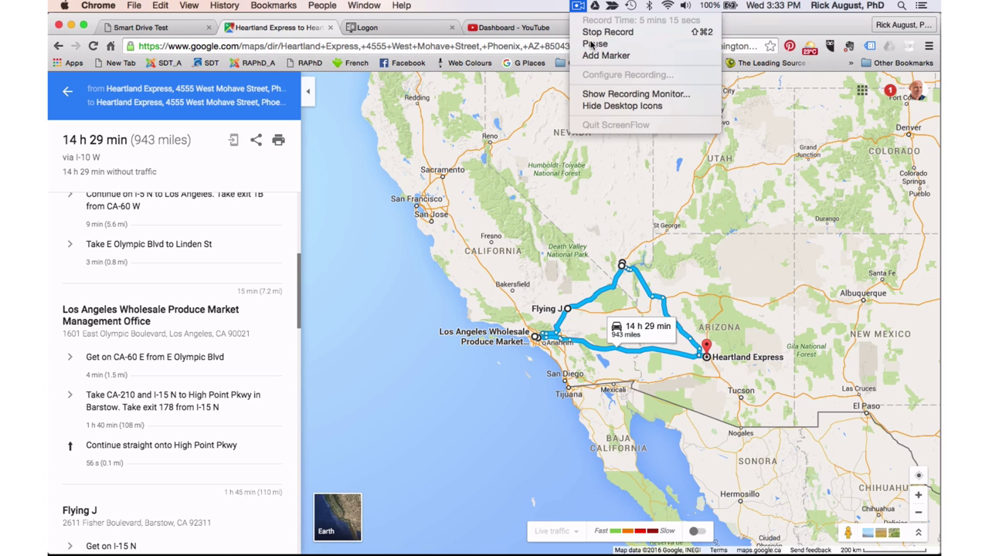
click(587, 34)
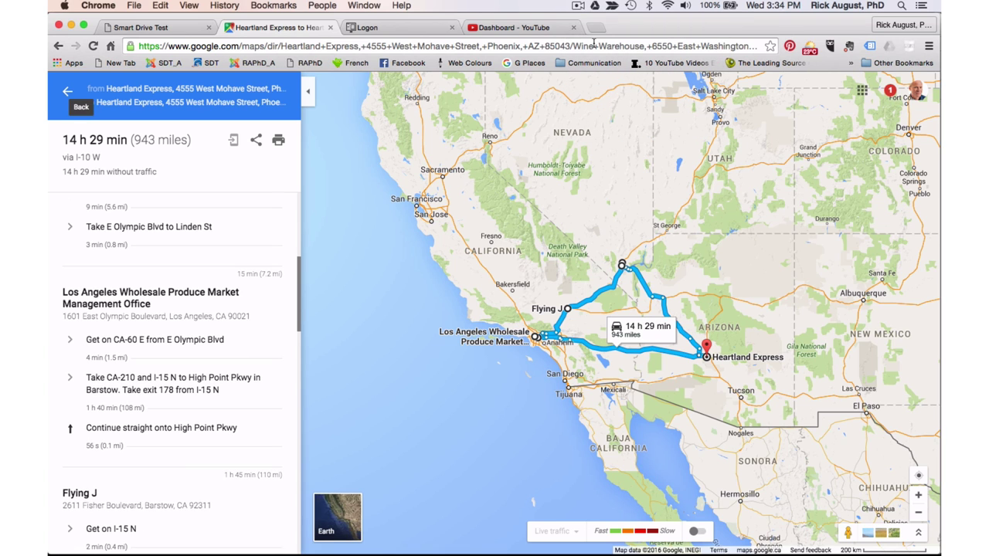
scroll(232, 329, up, 3)
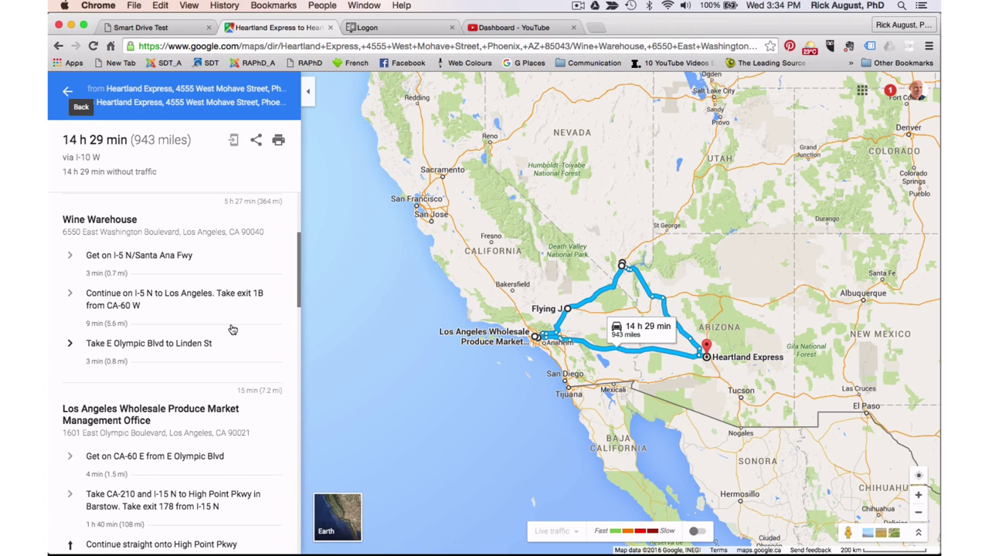
scroll(232, 330, down, 3)
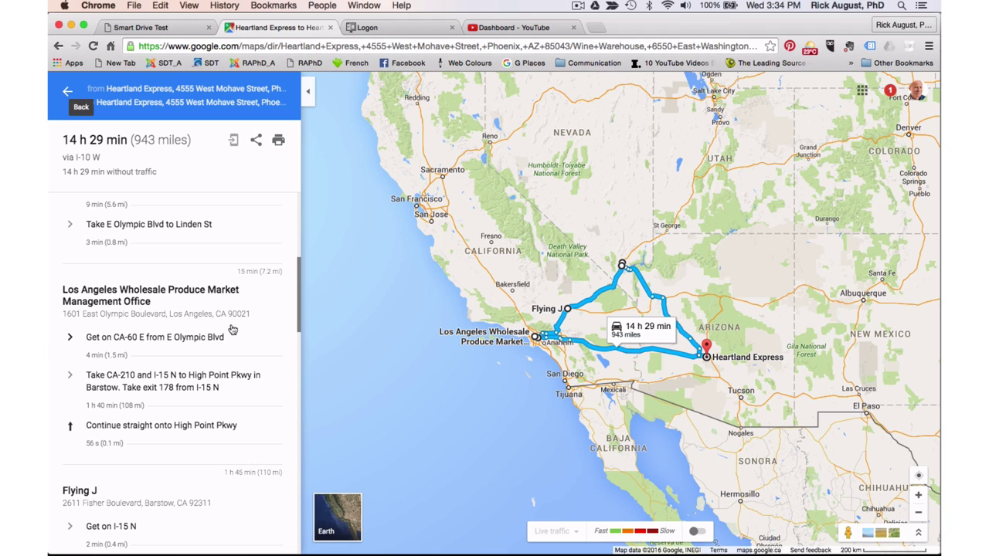
scroll(233, 330, down, 3)
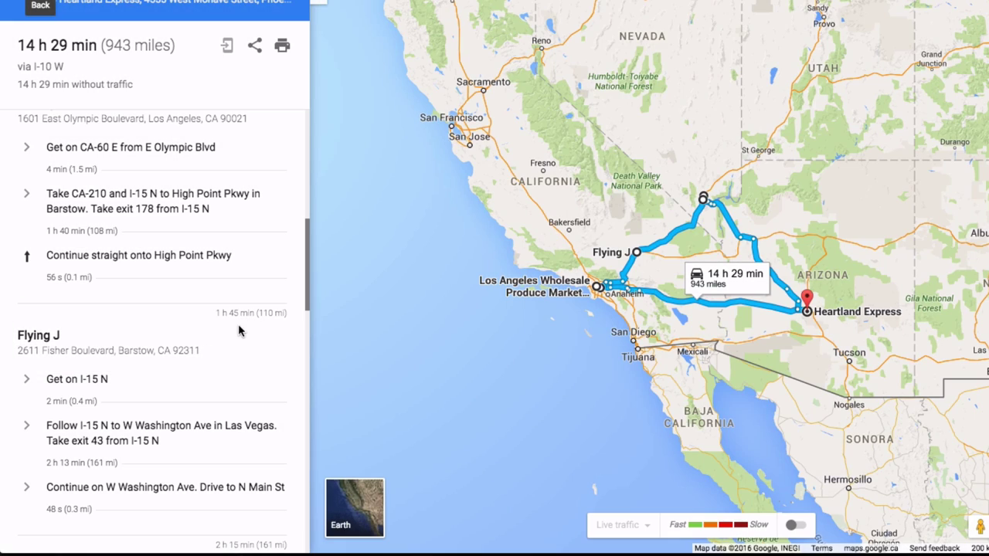
scroll(240, 332, down, 1)
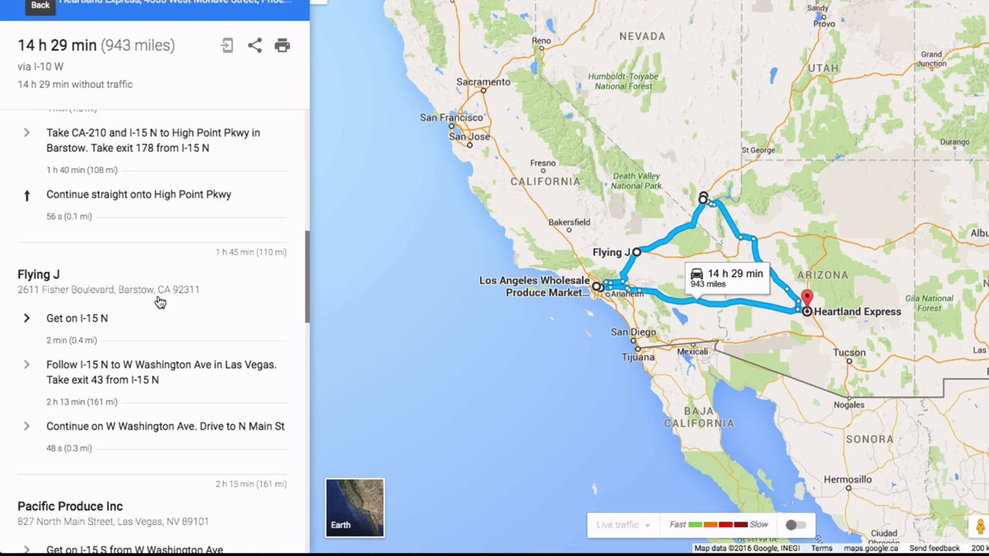
scroll(182, 301, down, 1)
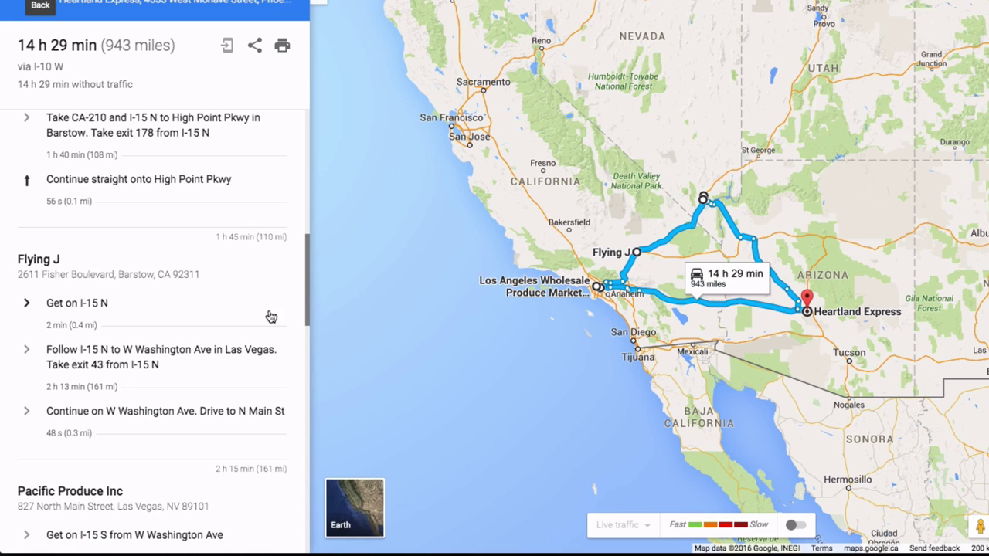
scroll(270, 317, down, 2)
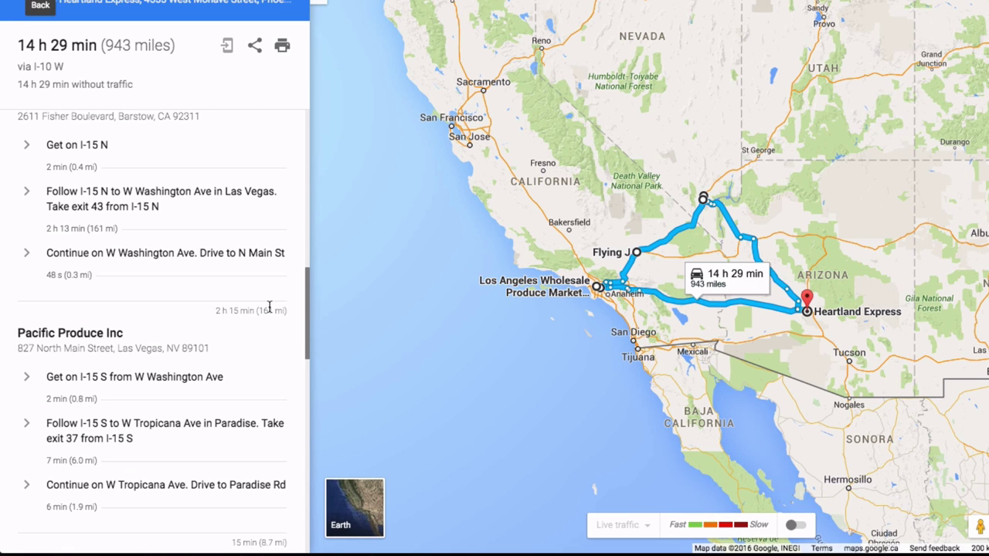
scroll(270, 309, up, 1)
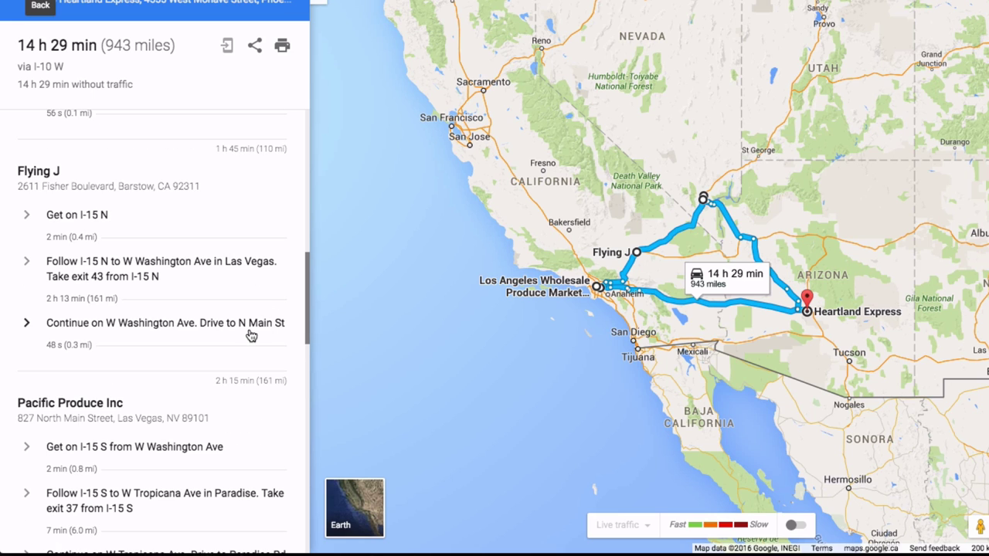
scroll(251, 331, down, 1)
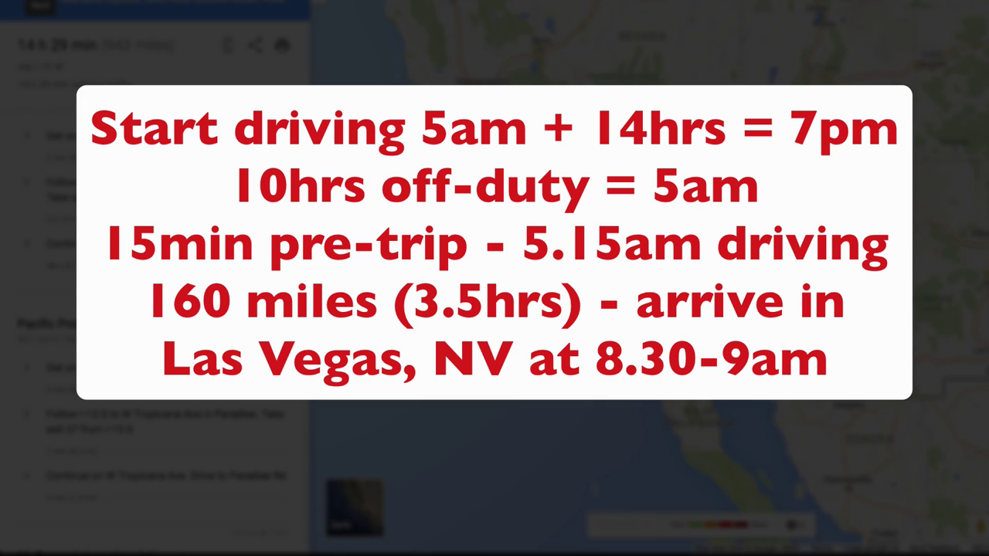
scroll(154, 348, down, 1)
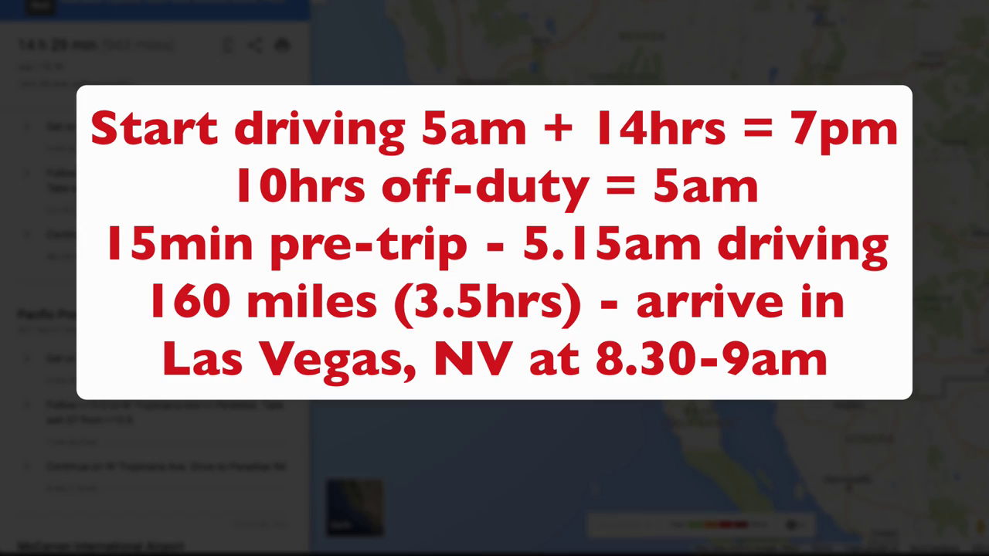
scroll(240, 296, down, 1)
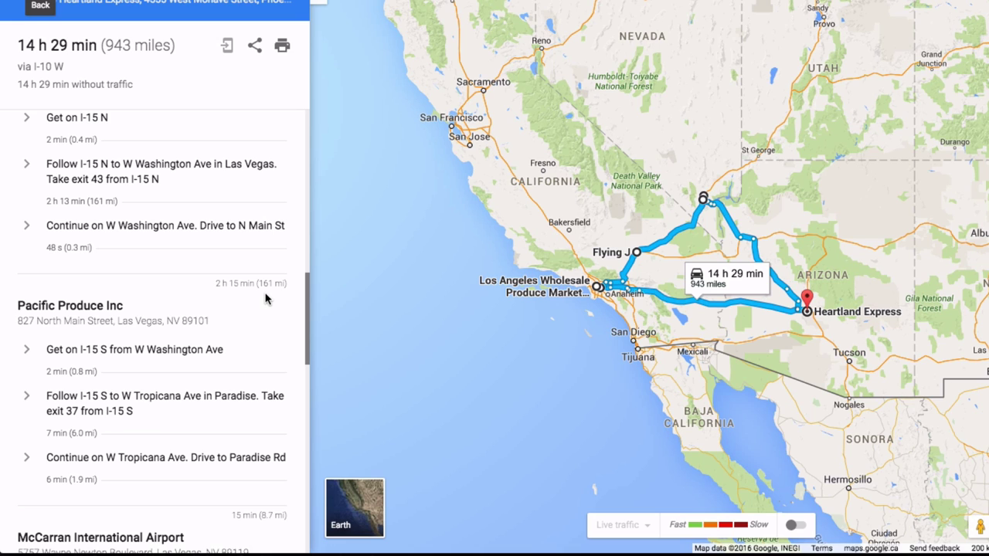
scroll(265, 299, down, 3)
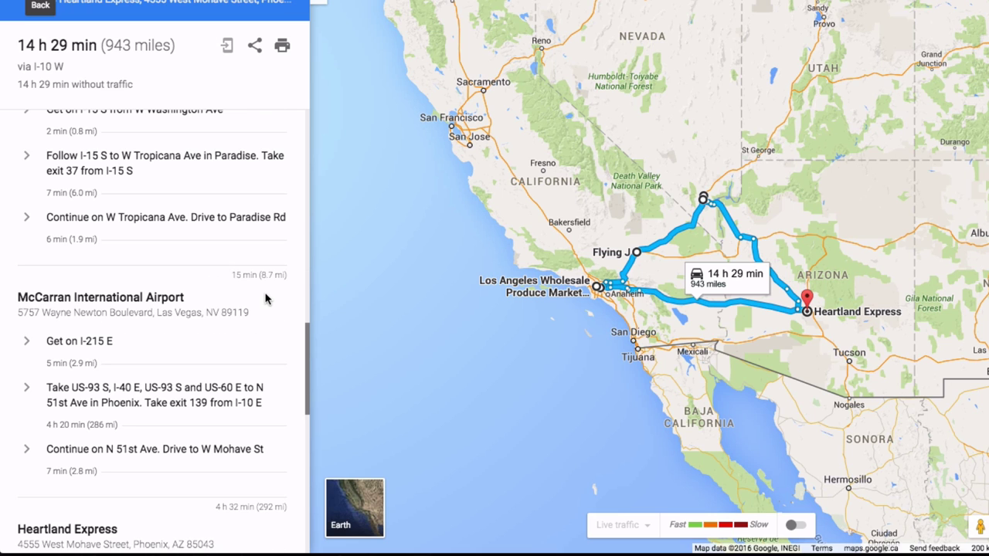
scroll(265, 300, down, 1)
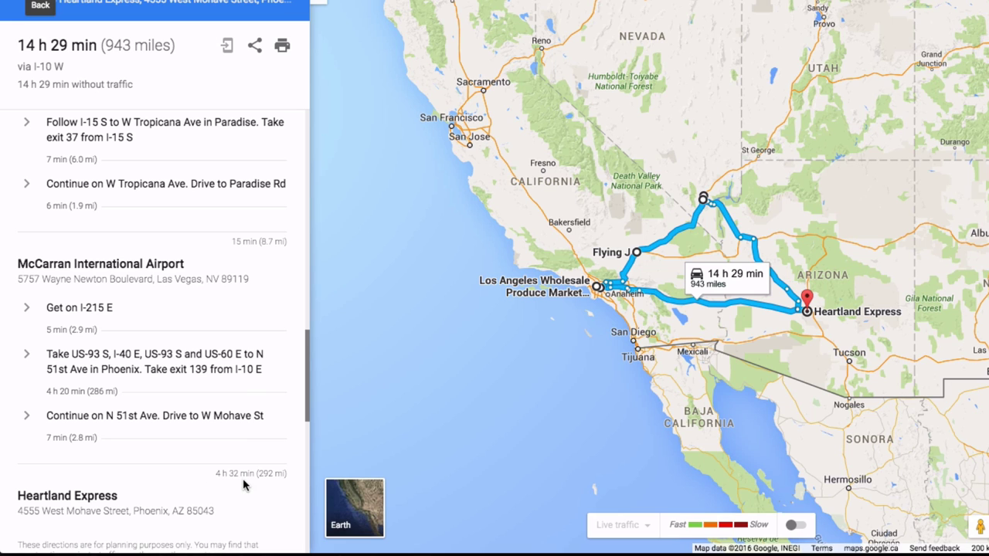
scroll(242, 479, down, 1)
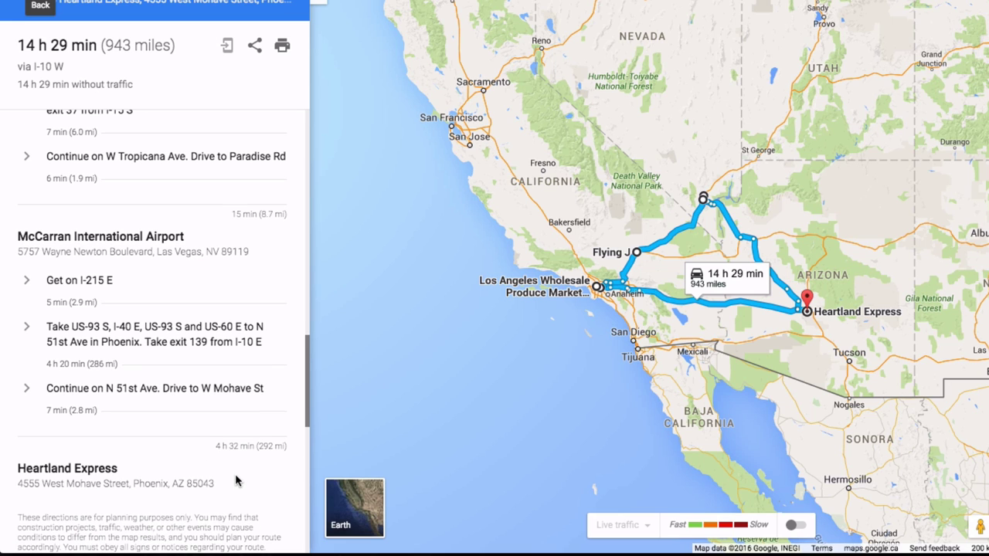
scroll(236, 479, up, 1)
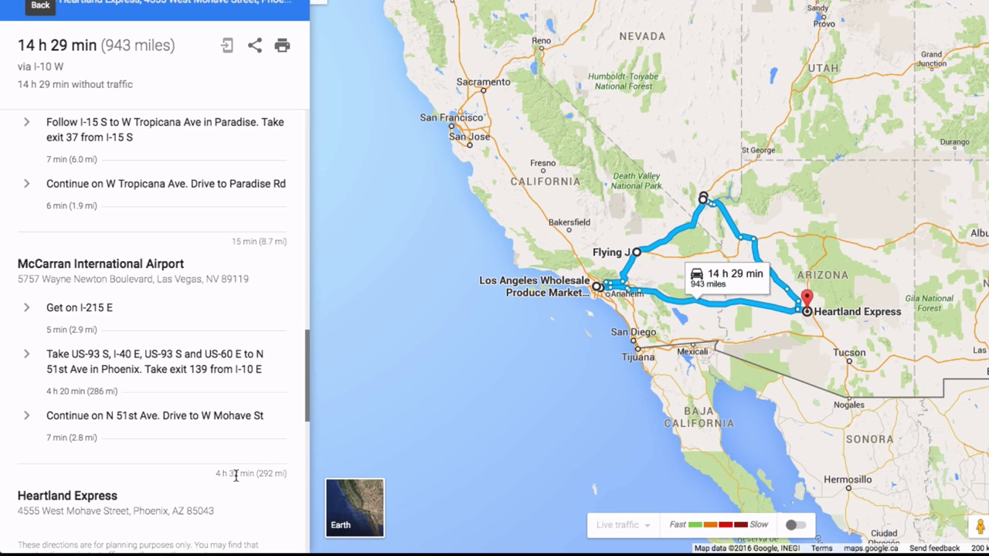
scroll(236, 476, up, 6)
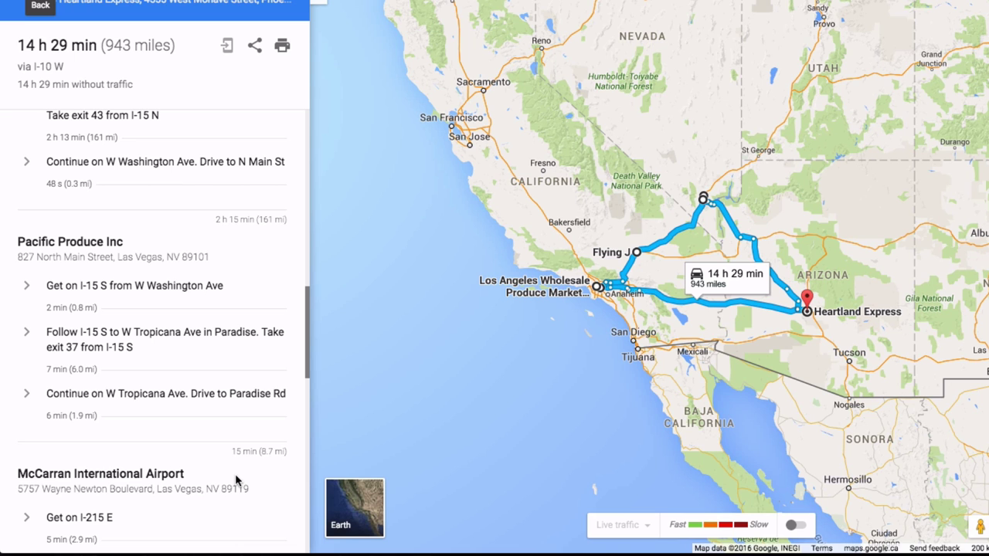
scroll(236, 479, down, 10)
scroll(235, 480, up, 3)
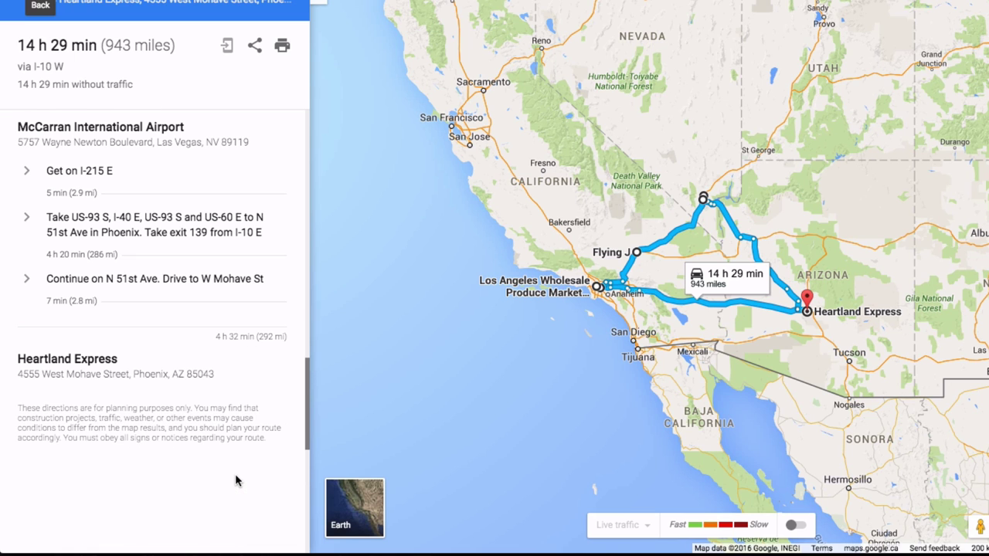
scroll(246, 437, up, 20)
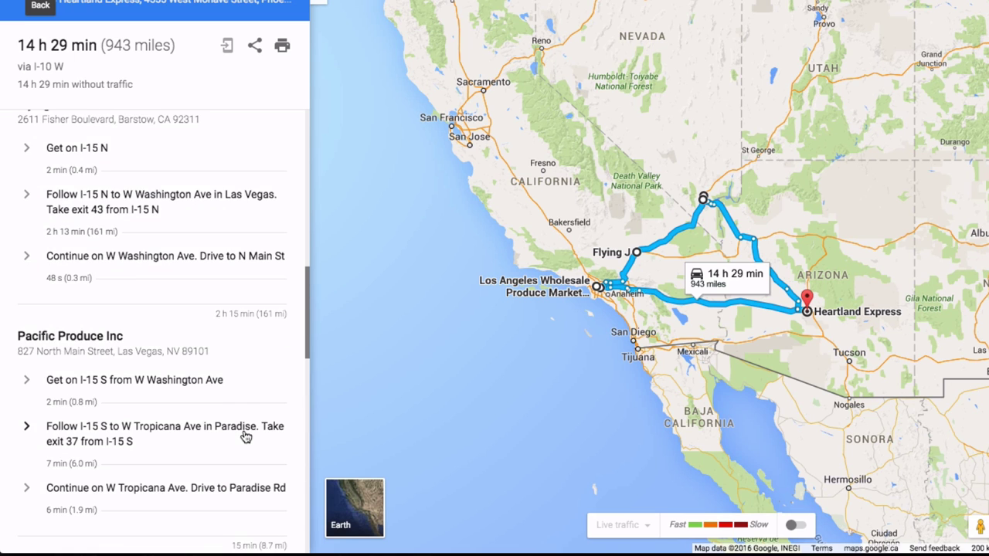